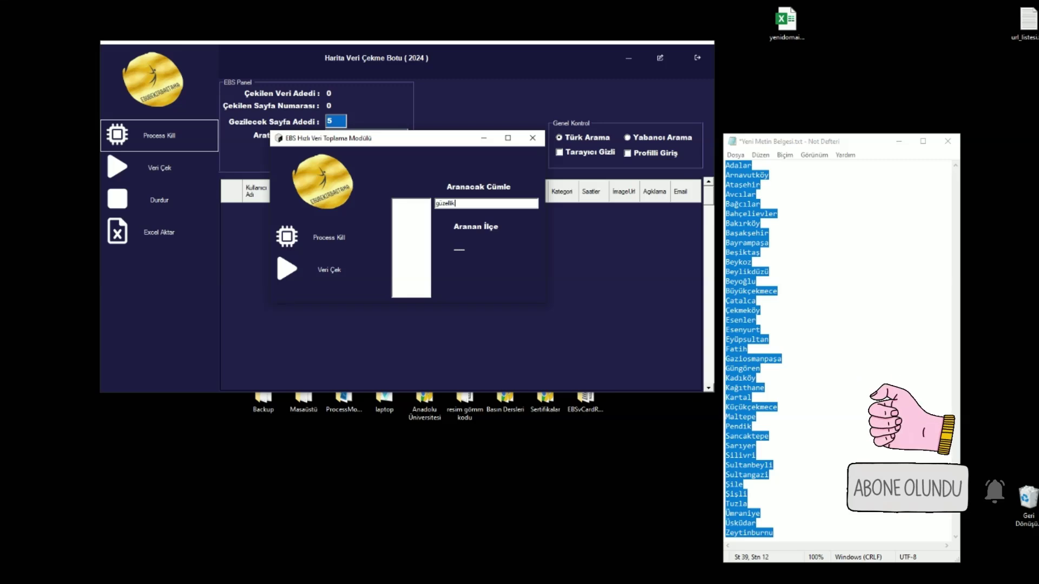
Complete the search phrase as "güzelik saolunu", fill the district list with the copied Istanbul districts, and start the quick data collection.
{"action": "type", "text": "lon"}
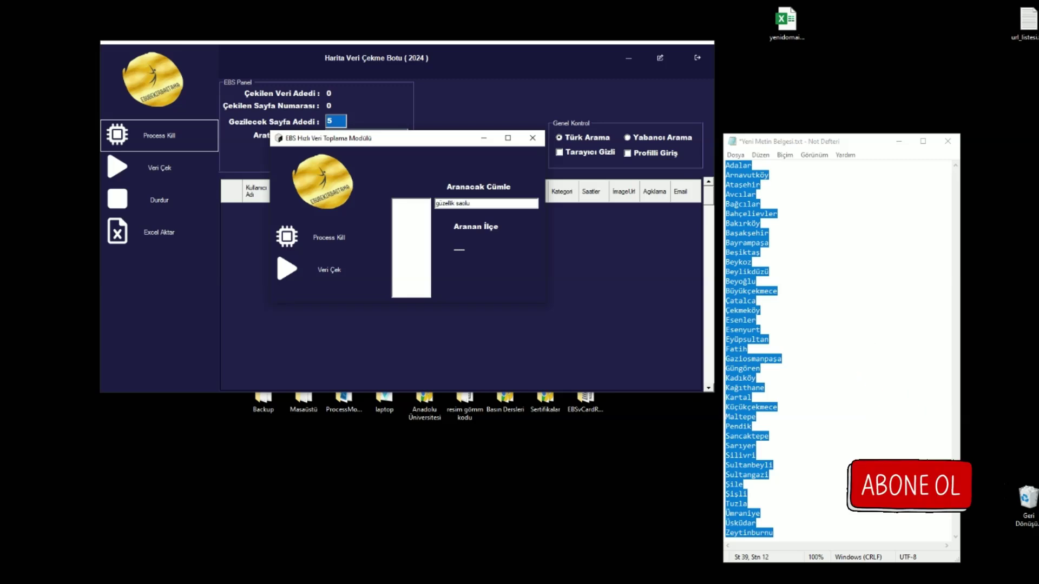
{"action": "type", "text": "u"}
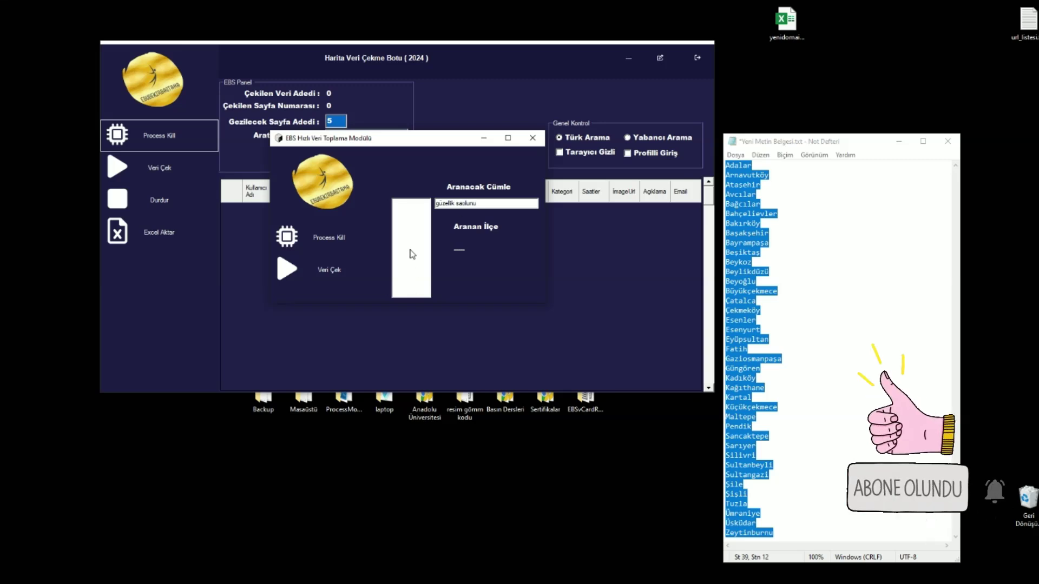
{"action": "key", "text": "ctrl+v"}
{"action": "left_click", "coordinate": [325, 270]}
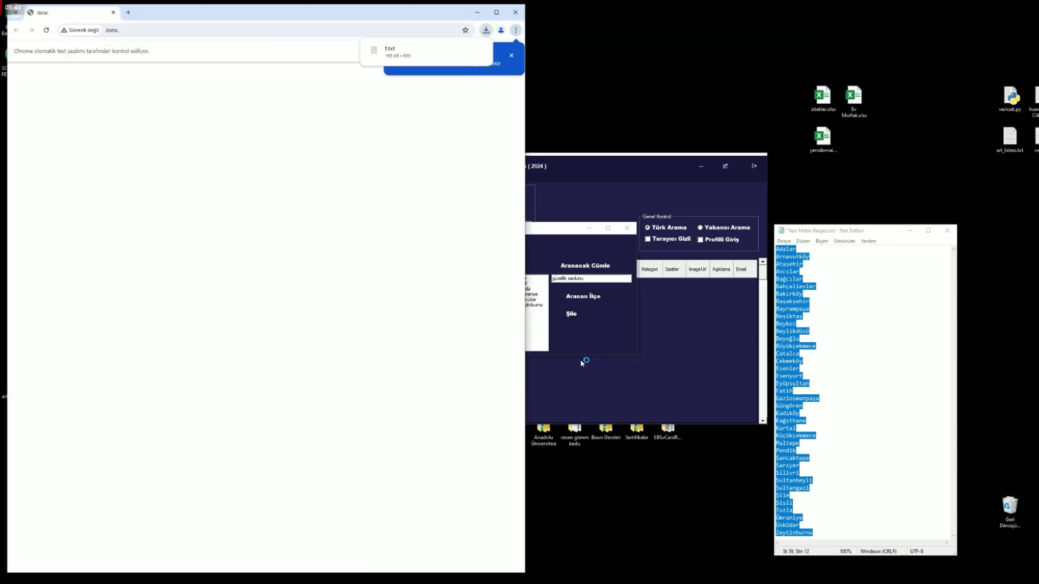
{"action": "left_click_drag", "start_coordinate": [539, 230], "coordinate": [655, 222]}
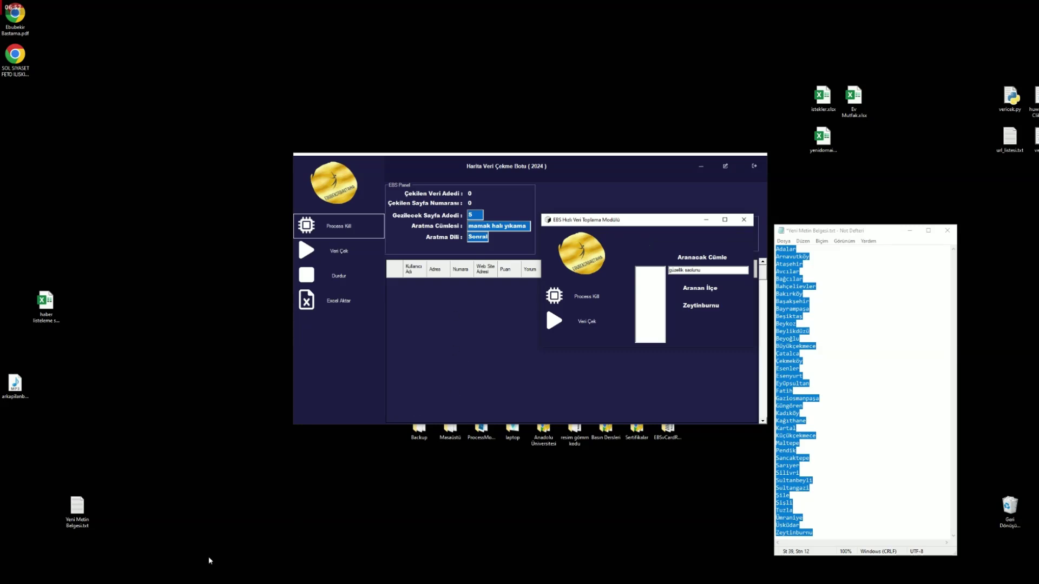
Copy the folder location of Haritavericekmebotu.sln from the properties of the recent Visual Studio solution.
{"action": "mouse_move", "coordinate": [294, 583]}
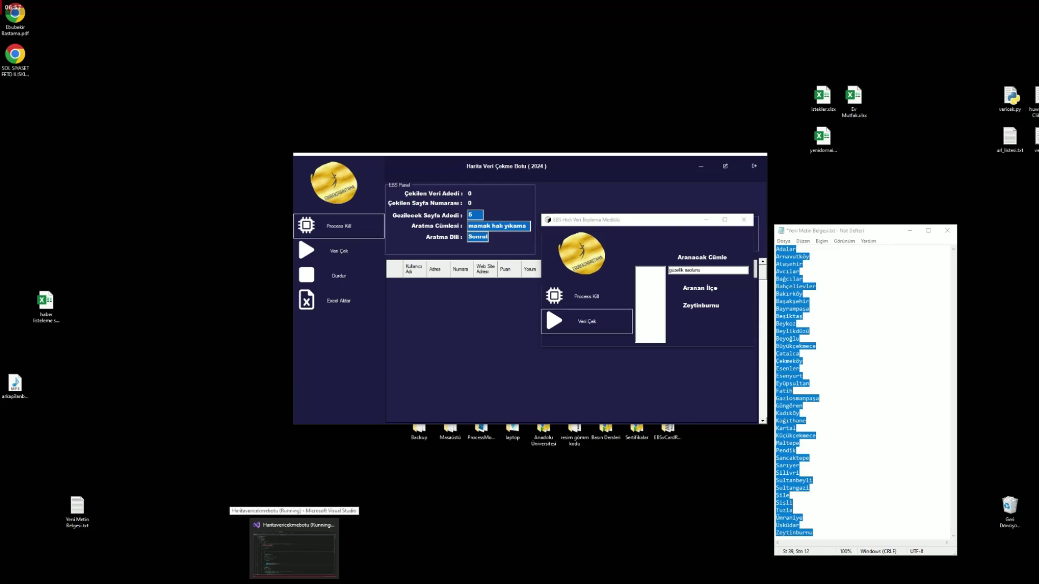
{"action": "right_click", "coordinate": [295, 583]}
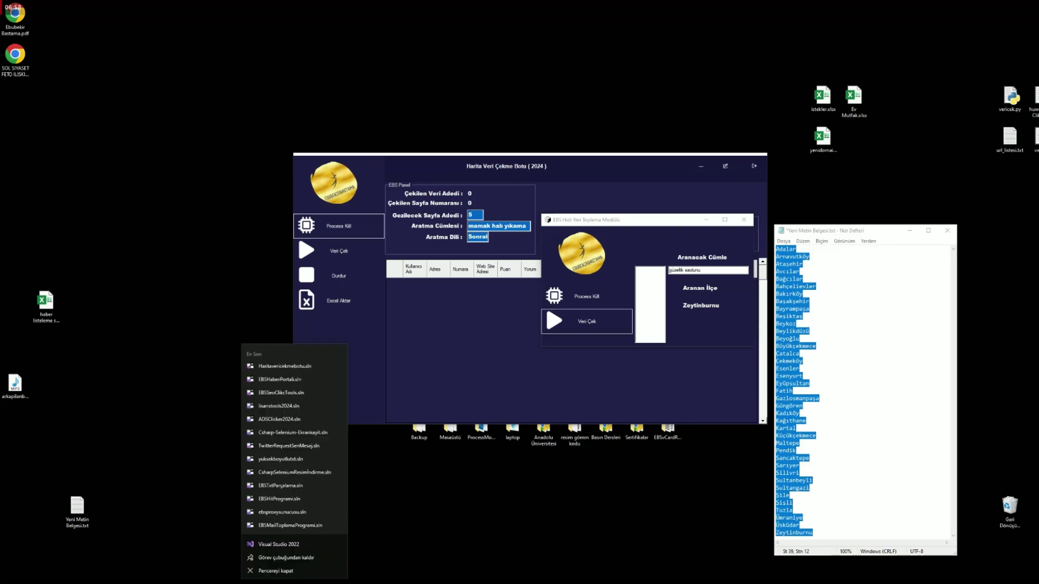
{"action": "right_click", "coordinate": [282, 370]}
{"action": "left_click", "coordinate": [310, 426]}
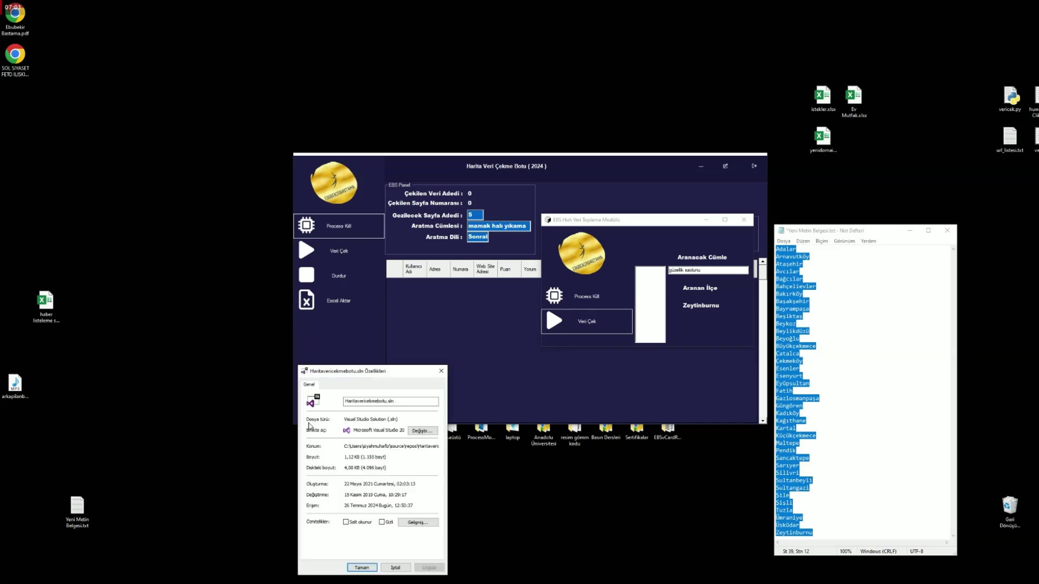
{"action": "left_click_drag", "start_coordinate": [335, 449], "coordinate": [460, 453]}
{"action": "key", "text": "ctrl+c"}
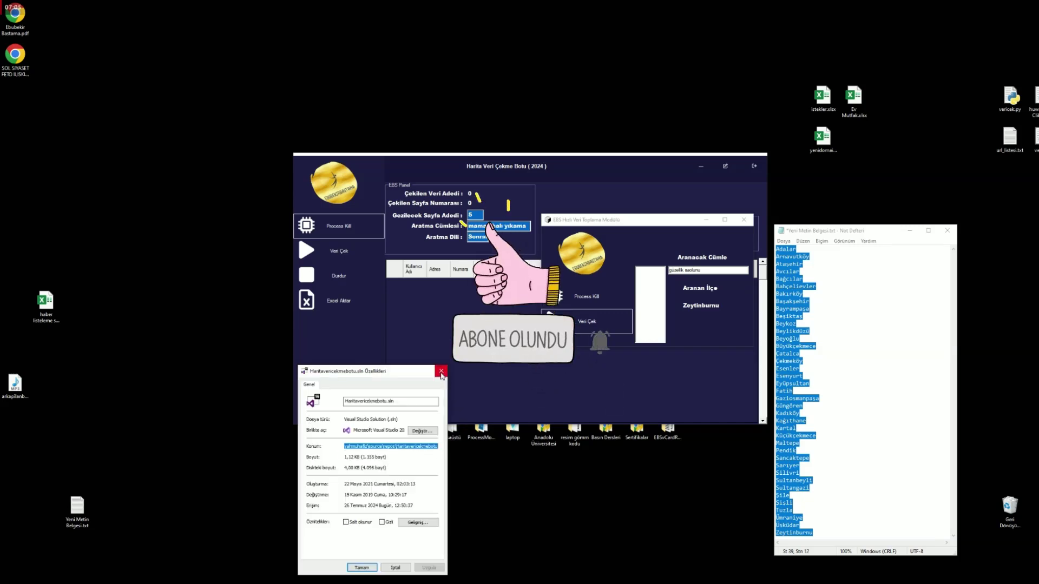
{"action": "key", "text": "Escape"}
Open the copied solution location in File Explorer and go to the project's Haritavericekmebotu\bin\Debug folder.
{"action": "key", "text": "super+e"}
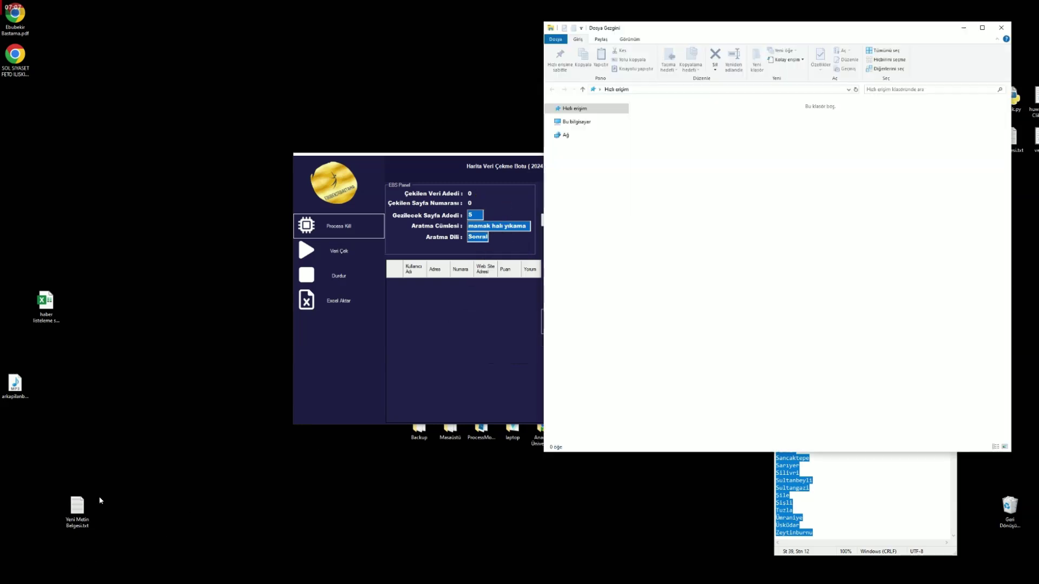
{"action": "left_click", "coordinate": [659, 90]}
{"action": "key", "text": "ctrl+v"}
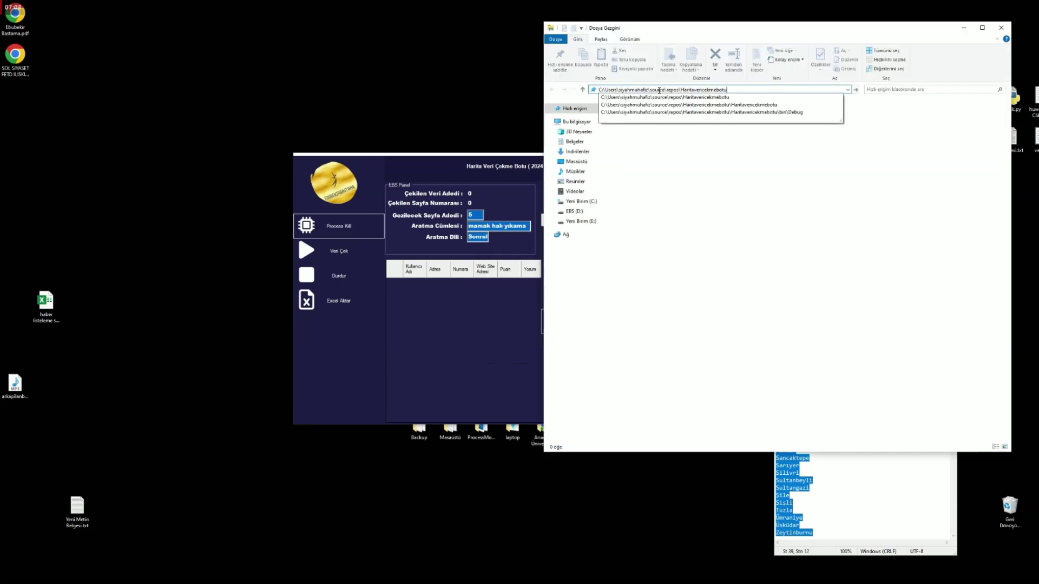
{"action": "key", "text": "Return"}
{"action": "double_click", "coordinate": [655, 123]}
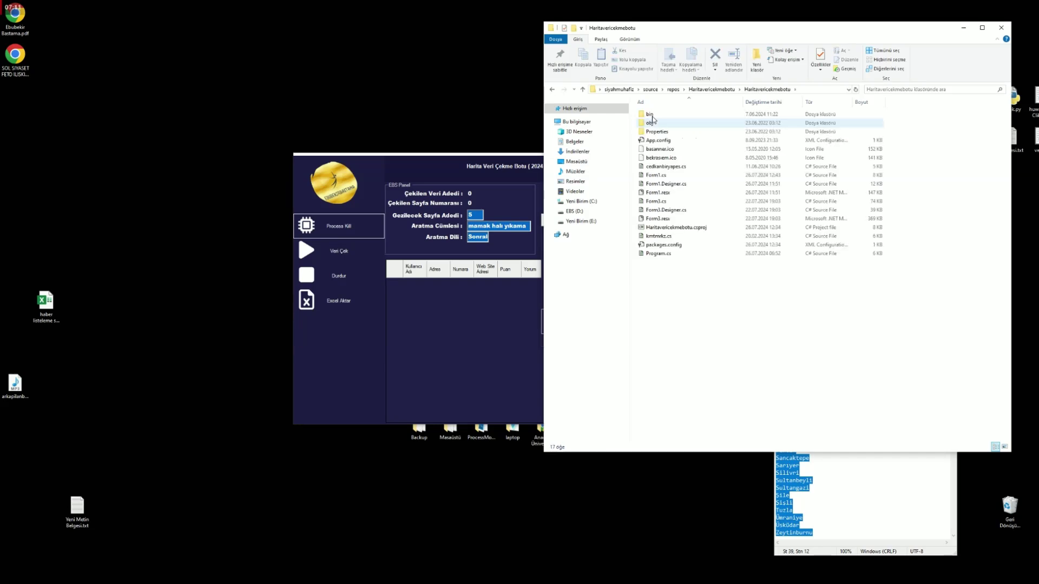
{"action": "double_click", "coordinate": [653, 115]}
{"action": "double_click", "coordinate": [653, 115]}
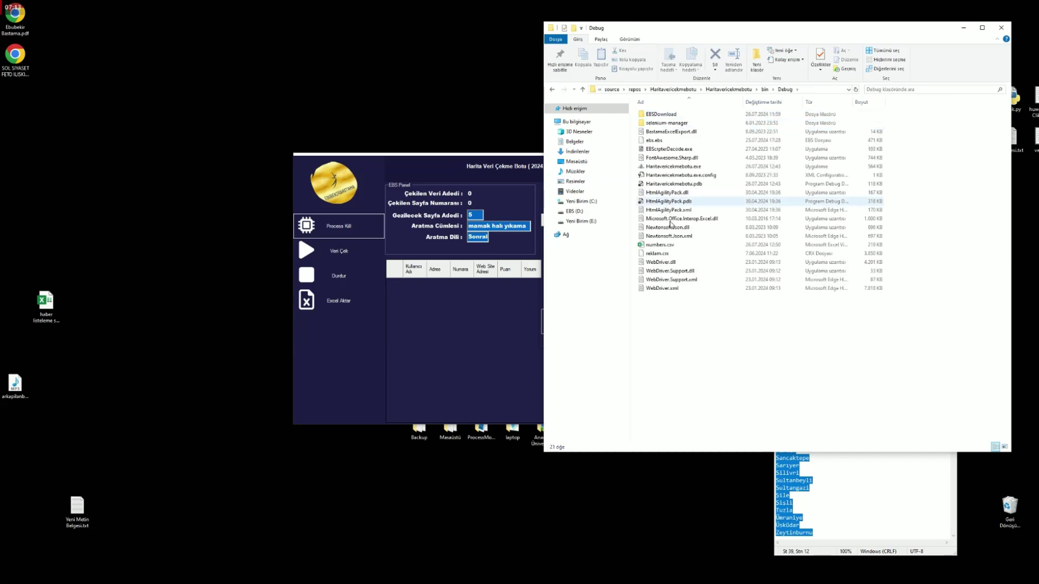
Open numbers.csv with LibreOffice, accepting the Unicode (UTF-8) text import settings.
{"action": "left_click", "coordinate": [689, 246]}
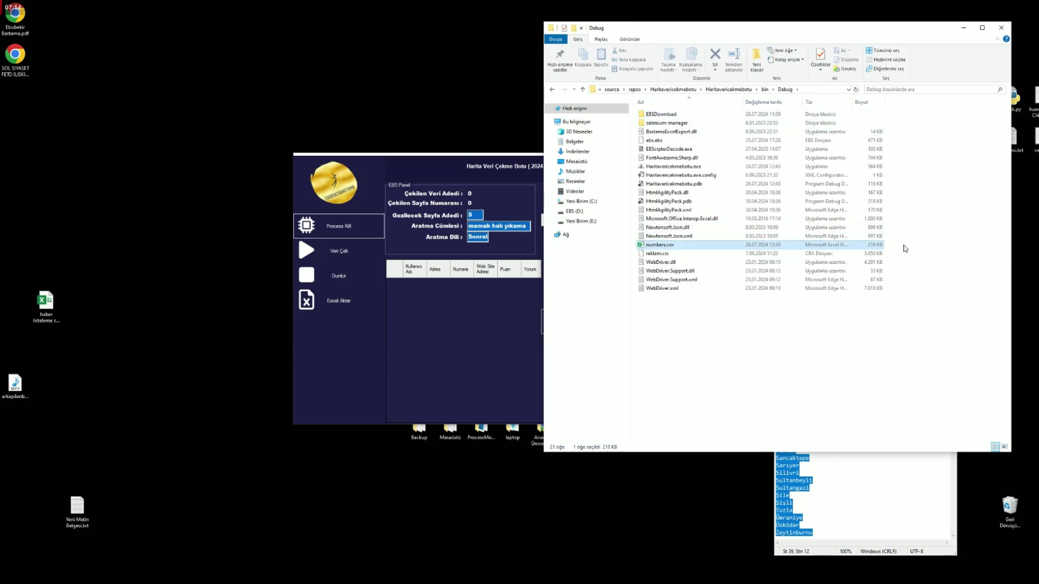
{"action": "right_click", "coordinate": [655, 245]}
{"action": "mouse_move", "coordinate": [704, 315]}
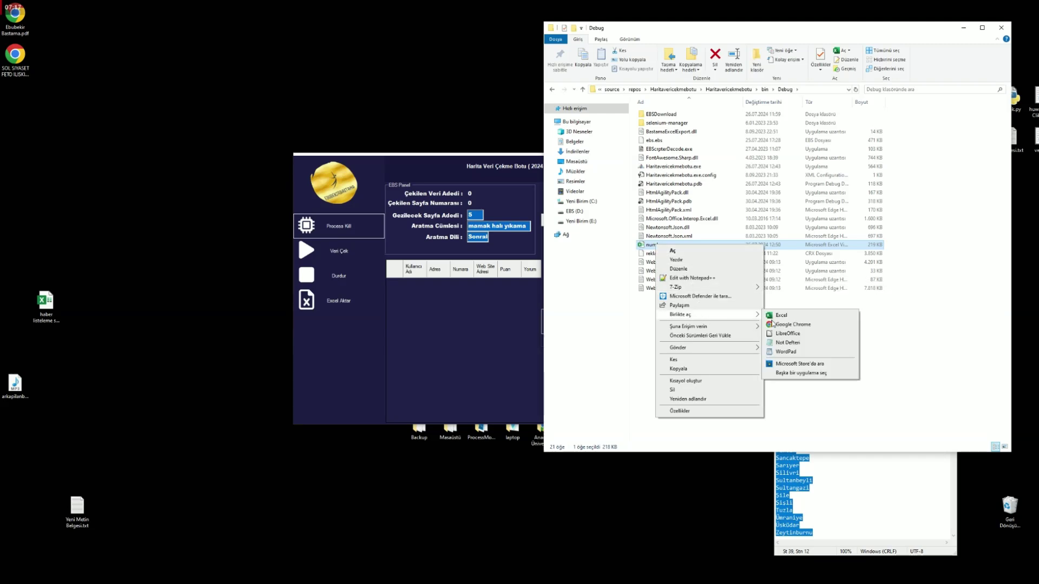
{"action": "left_click", "coordinate": [781, 333]}
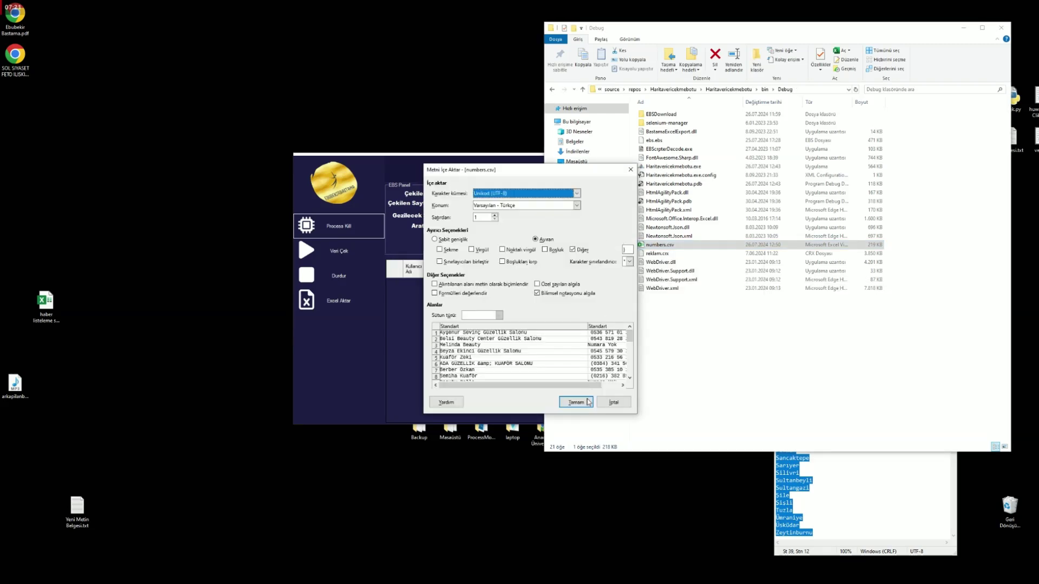
{"action": "left_click", "coordinate": [588, 402]}
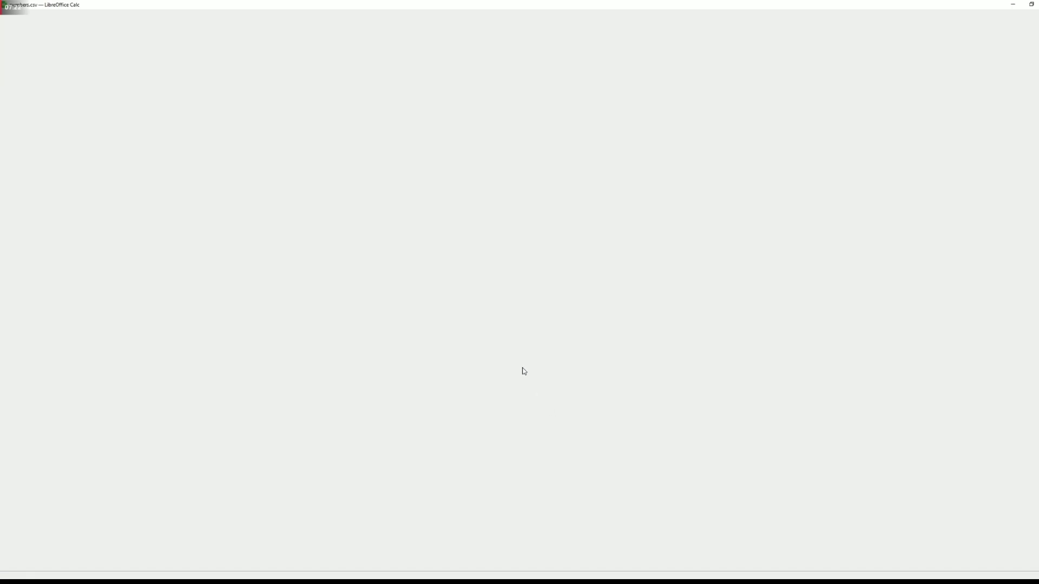
Examine the collected business names and phone numbers through to the last filled row, and select that row.
{"action": "scroll", "coordinate": [335, 324], "scroll_direction": "down", "scroll_amount": 20}
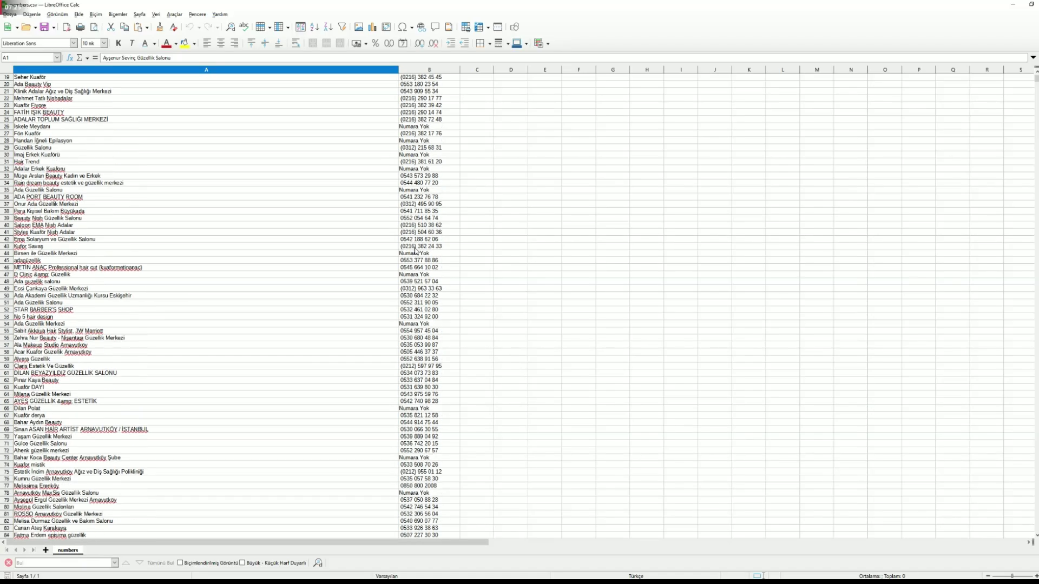
{"action": "scroll", "coordinate": [335, 324], "scroll_direction": "down", "scroll_amount": 20}
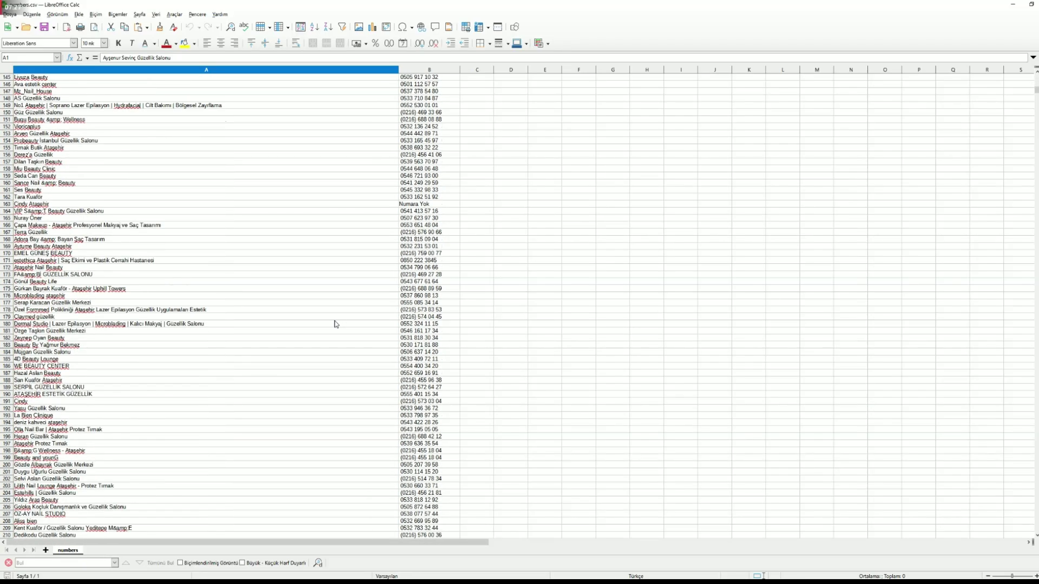
{"action": "scroll", "coordinate": [425, 344], "scroll_direction": "down", "scroll_amount": 20}
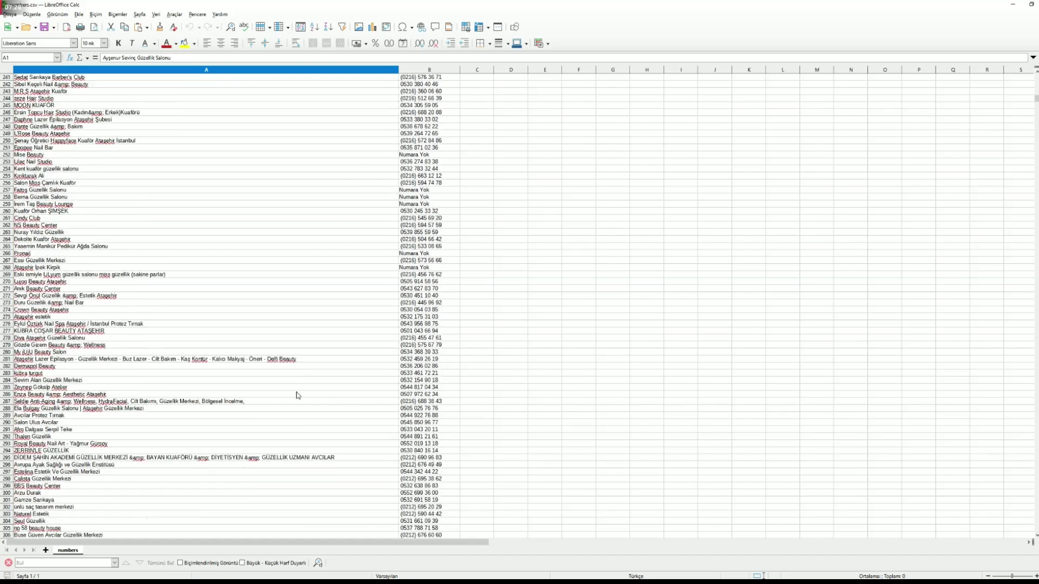
{"action": "scroll", "coordinate": [291, 390], "scroll_direction": "down", "scroll_amount": 1}
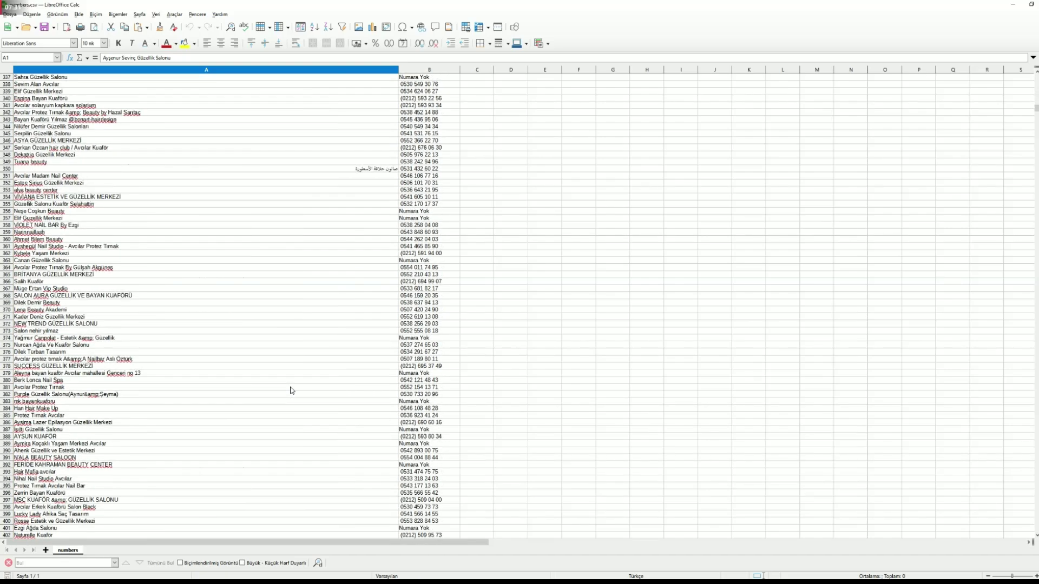
{"action": "scroll", "coordinate": [418, 332], "scroll_direction": "down", "scroll_amount": 17}
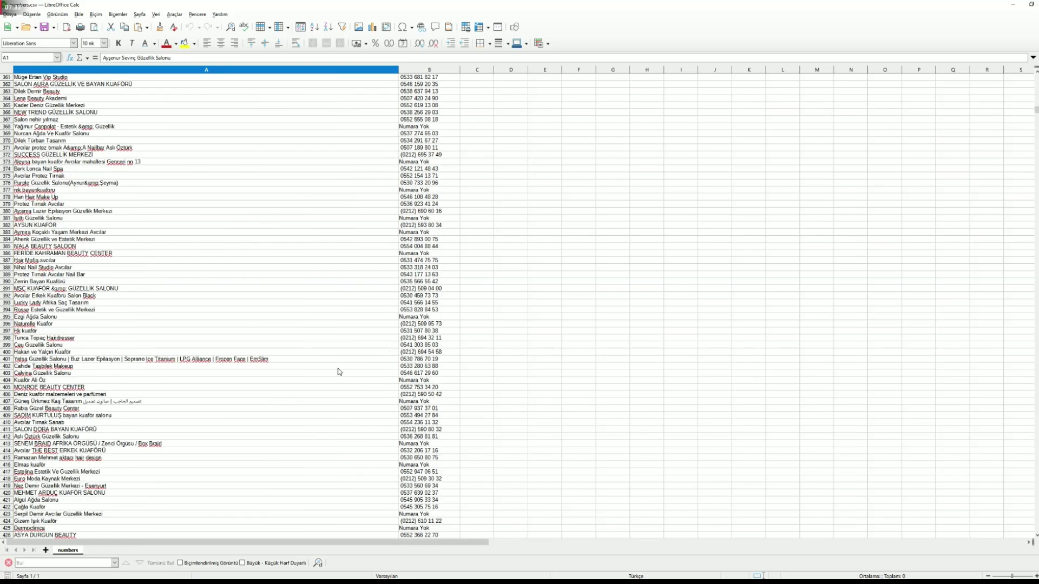
{"action": "scroll", "coordinate": [336, 366], "scroll_direction": "down", "scroll_amount": 20}
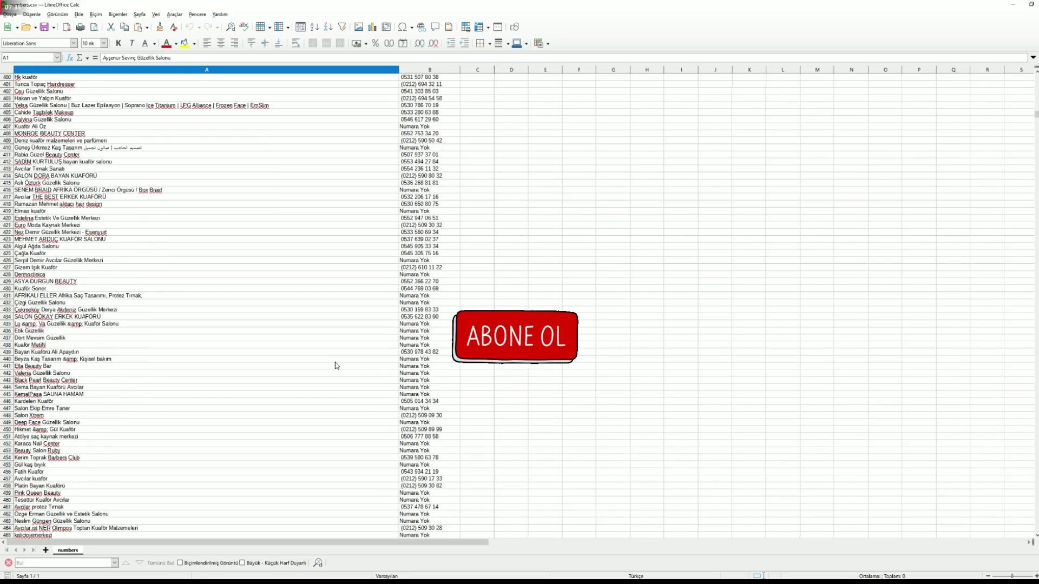
{"action": "scroll", "coordinate": [348, 370], "scroll_direction": "down", "scroll_amount": 6}
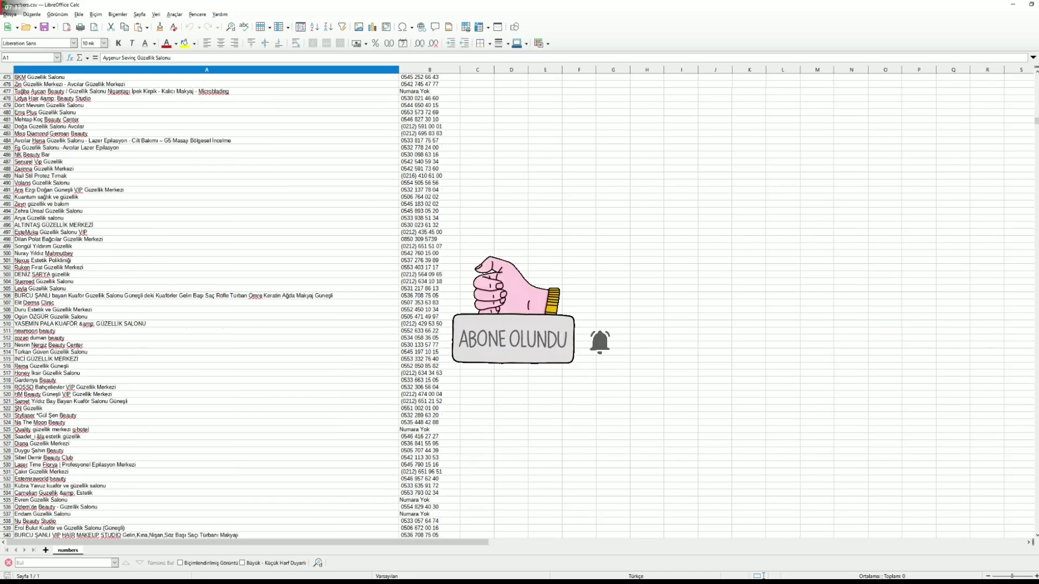
{"action": "left_click", "coordinate": [436, 332]}
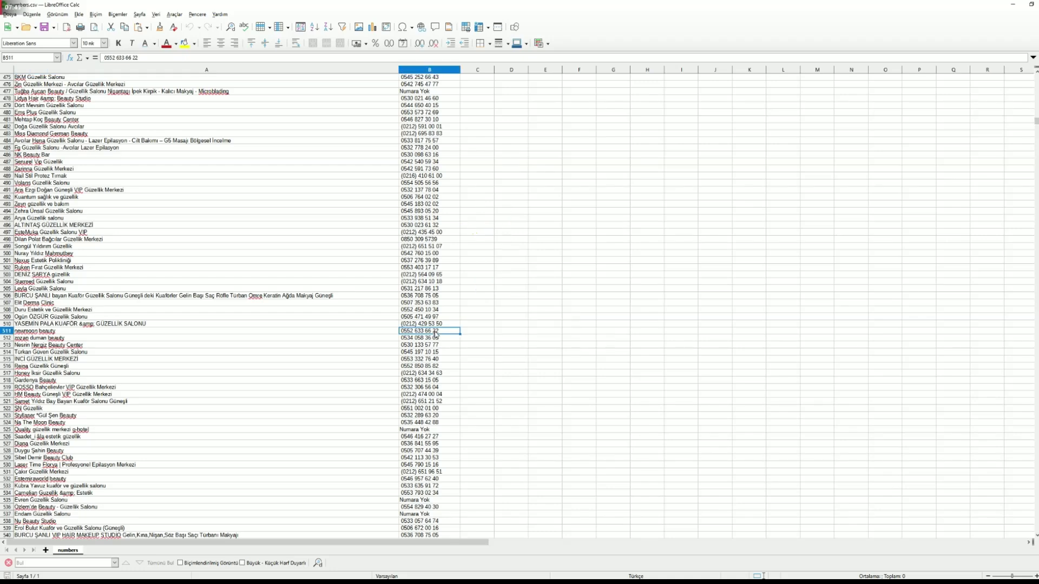
{"action": "key", "text": "ctrl+shift+Down"}
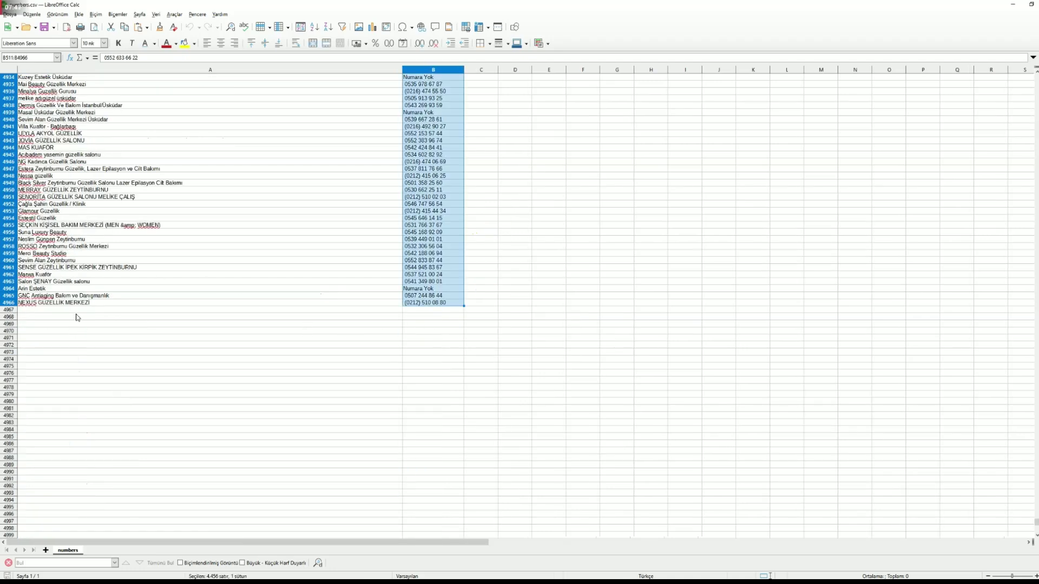
{"action": "left_click", "coordinate": [78, 317]}
{"action": "left_click", "coordinate": [11, 304]}
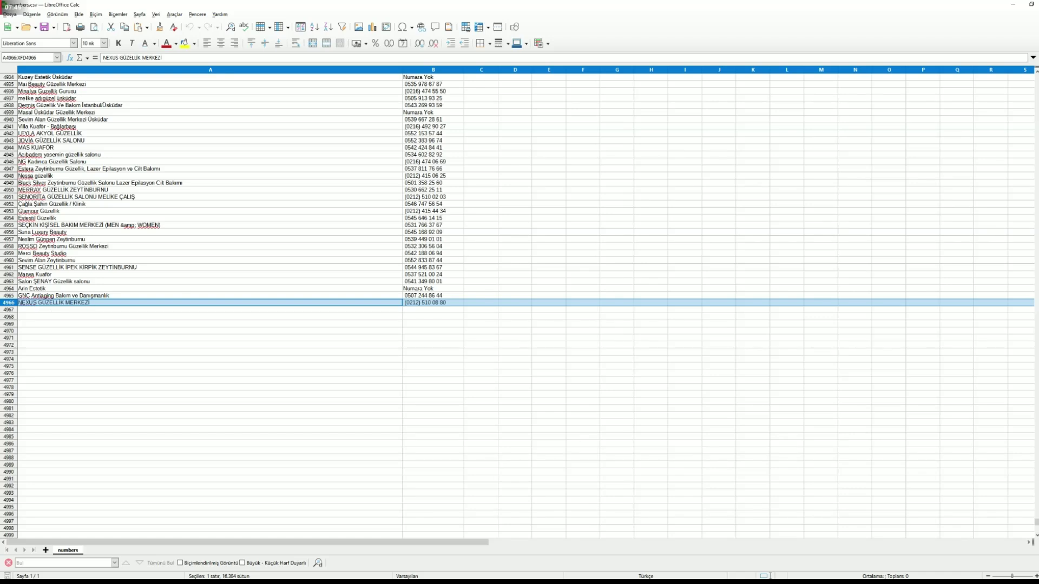
Write the note "5 dakikada 4967 ade" in cell B4968 below the collected records.
{"action": "left_click", "coordinate": [424, 319]}
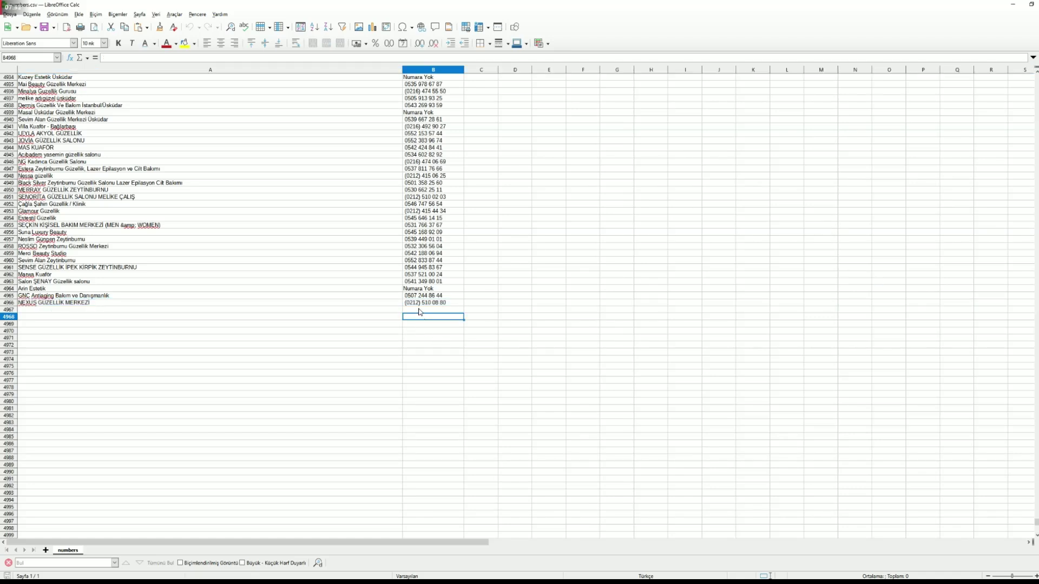
{"action": "type", "text": "5 dakikada 4"}
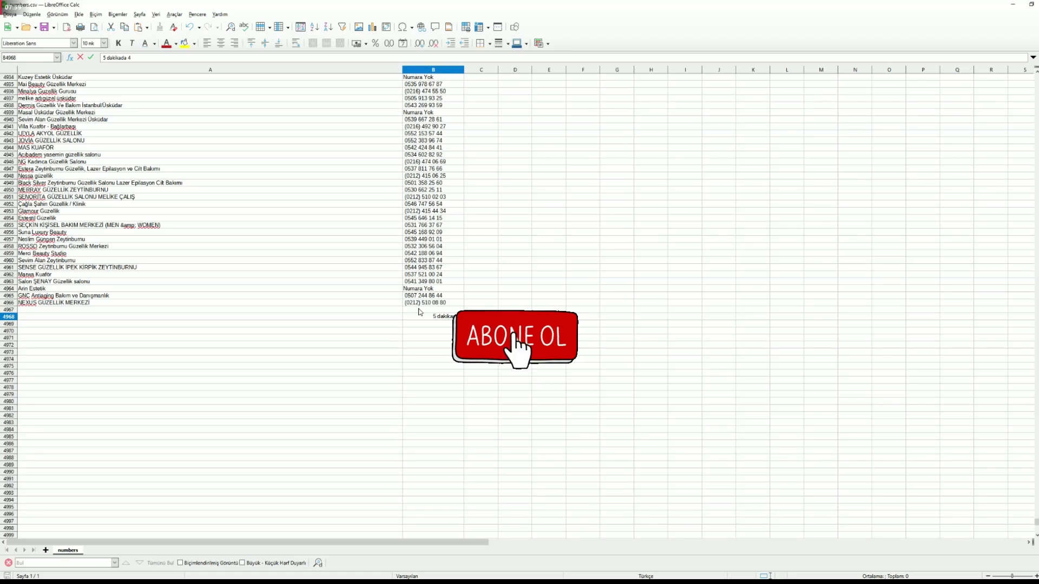
{"action": "type", "text": "967 ade"}
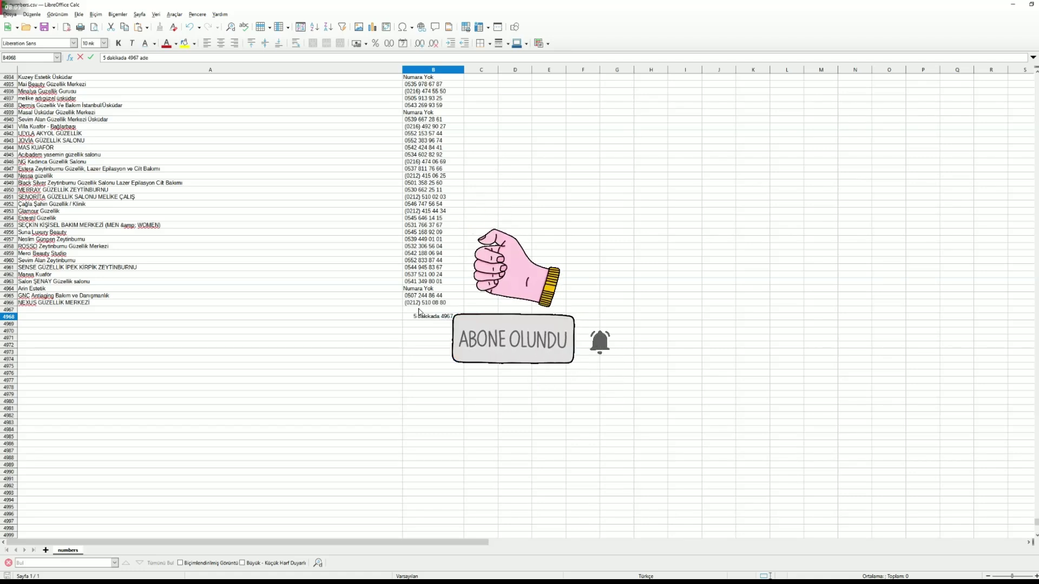